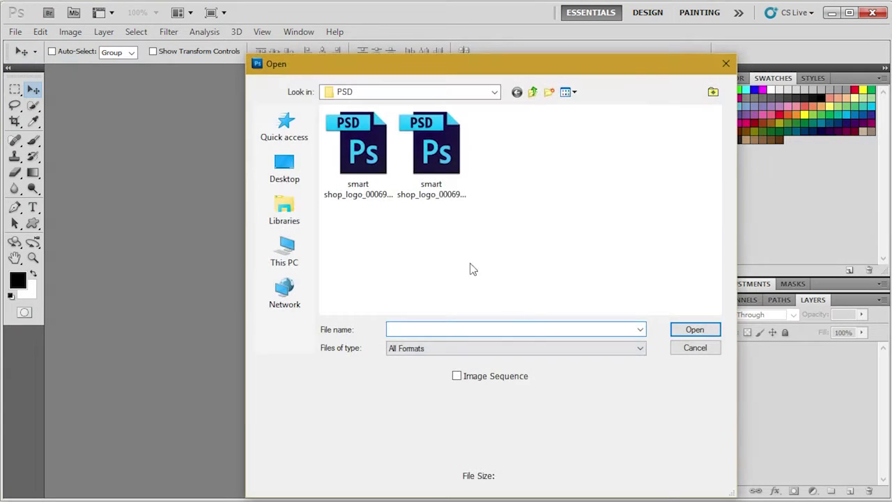
Cancel the open-file dialog and open the smart shop_logo_000695_CMYK PSD from its folder in File Explorer into Photoshop.
click(710, 352)
key(alt+Tab)
drag(193, 146, 394, 487)
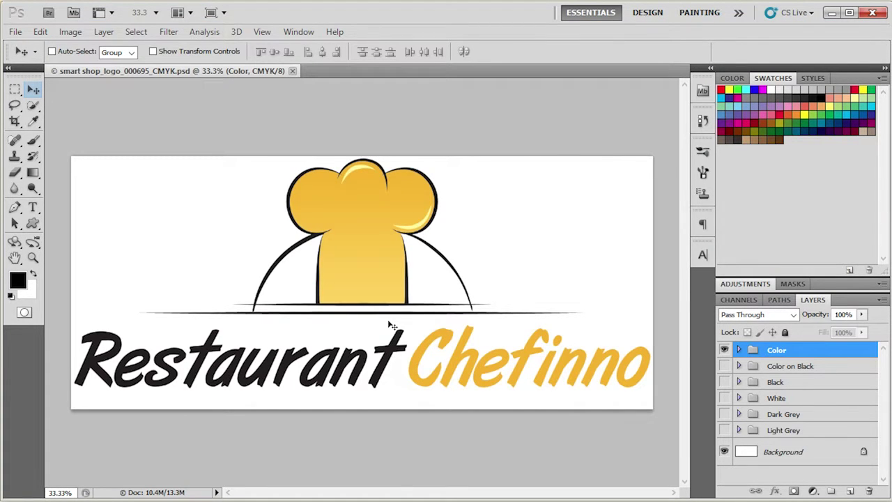
key(alt+Tab)
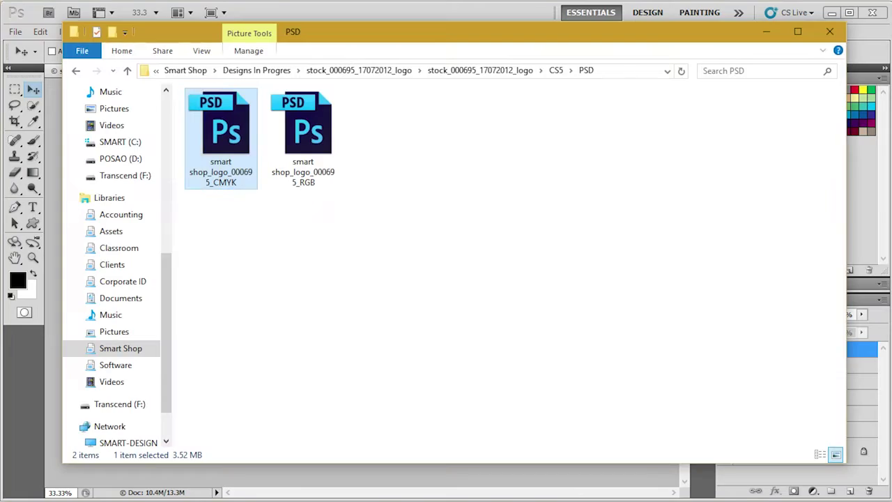
key(alt+Tab)
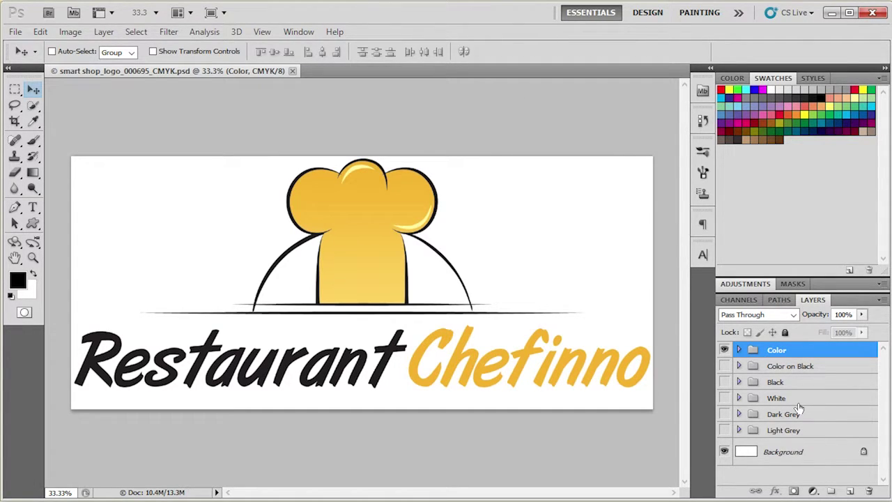
Preview the Color on Black and Black logo variants in turn, and show the Color variant again.
click(725, 350)
click(725, 366)
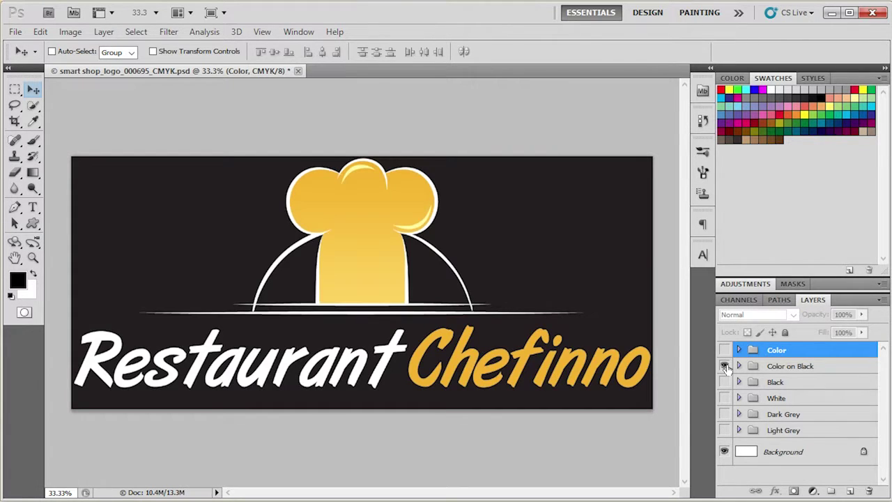
click(725, 366)
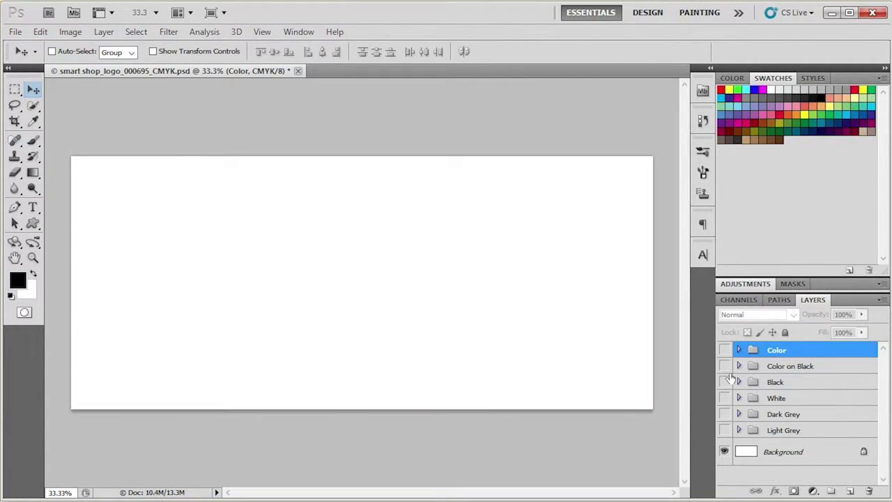
click(725, 382)
click(724, 382)
click(725, 349)
Expand the Color group and its text subgroup, and select the Restaurant Chefinno text layer.
click(739, 350)
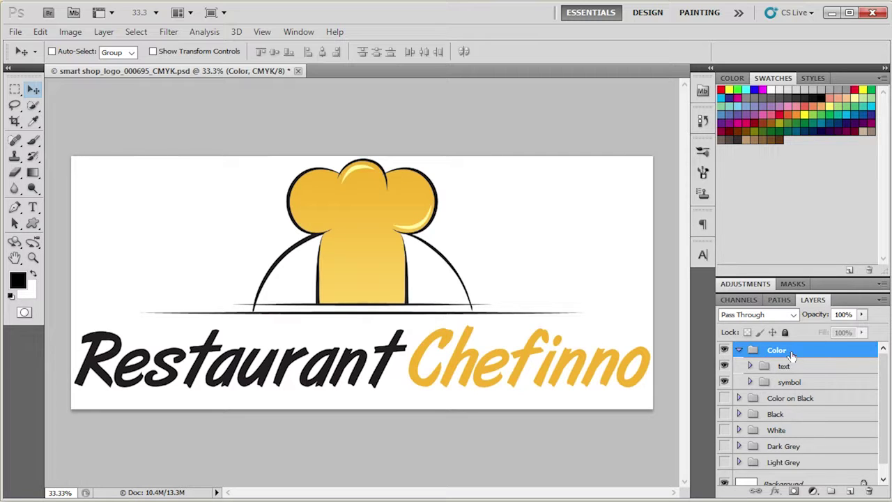
click(749, 366)
click(779, 385)
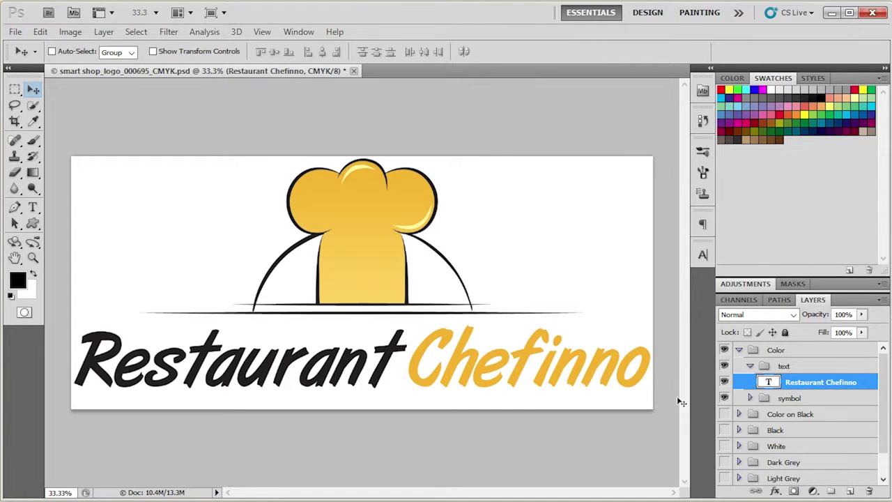
Try a darker, duller gold on the word "Chefinno" in the text layer, and undo the colour change.
double_click(769, 382)
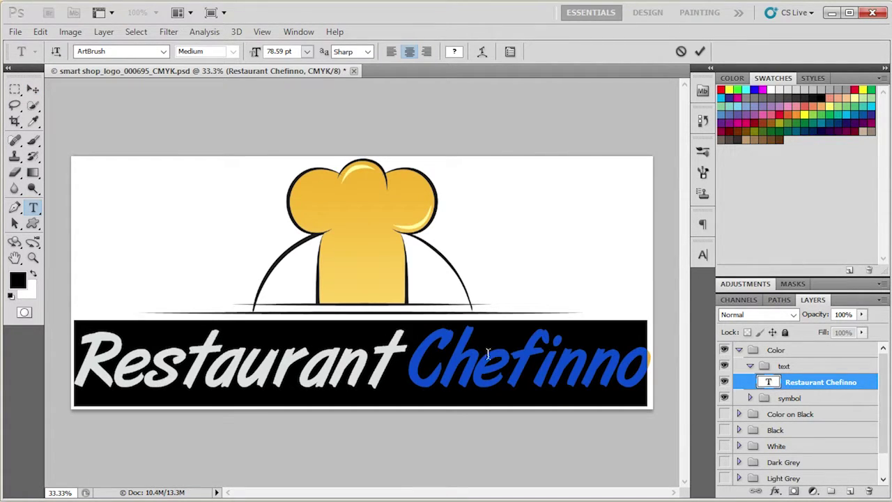
drag(421, 361, 638, 320)
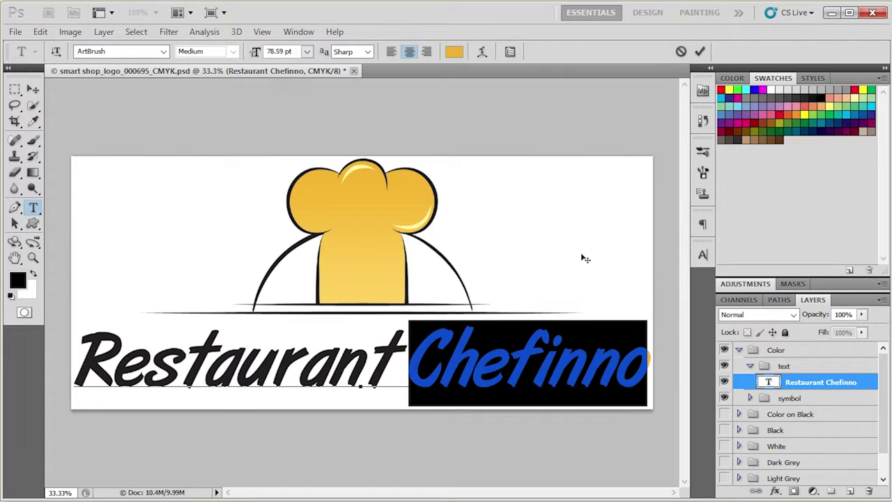
click(453, 51)
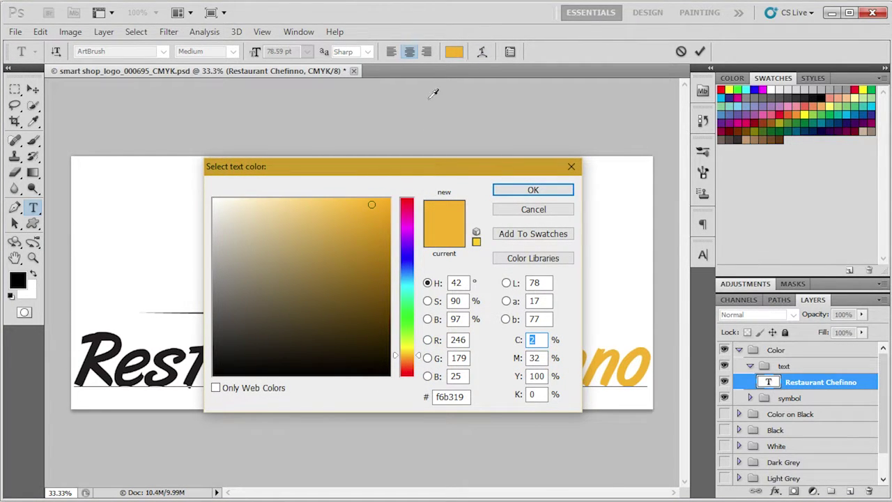
drag(371, 205, 378, 265)
mouse_move(319, 239)
mouse_down()
mouse_move(318, 209)
mouse_move(325, 259)
mouse_up()
click(563, 191)
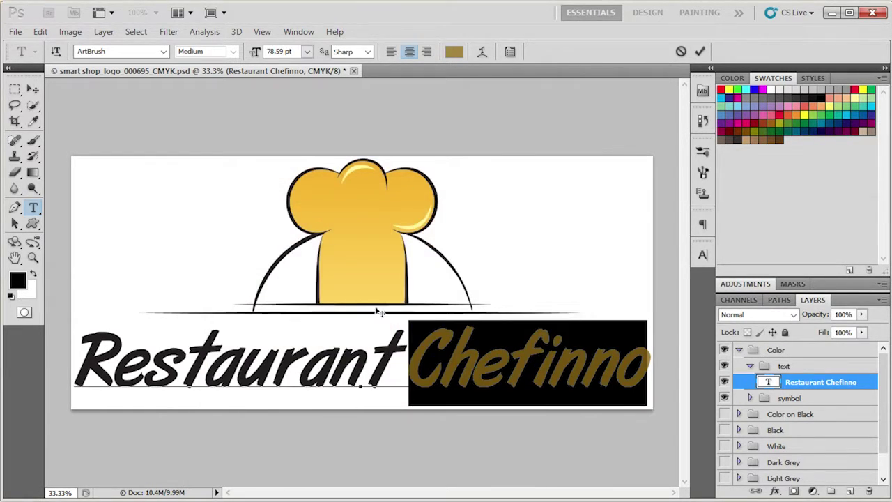
click(33, 90)
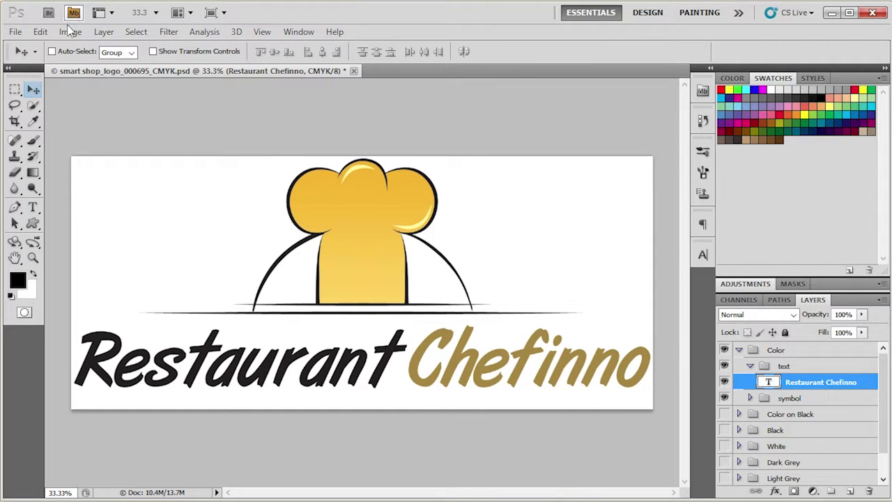
click(46, 32)
click(69, 46)
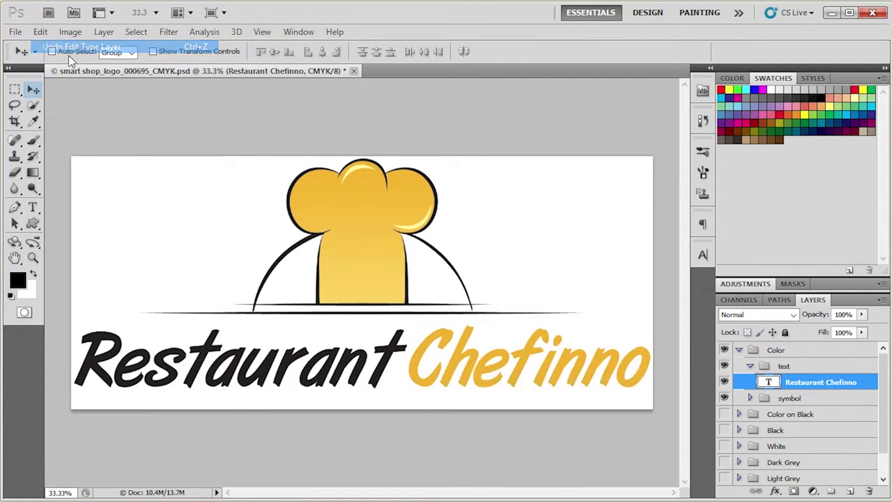
Expand the symbol group, select the line top layer, and hide and show it to identify the shape.
click(750, 398)
scroll(755, 397, down, 2)
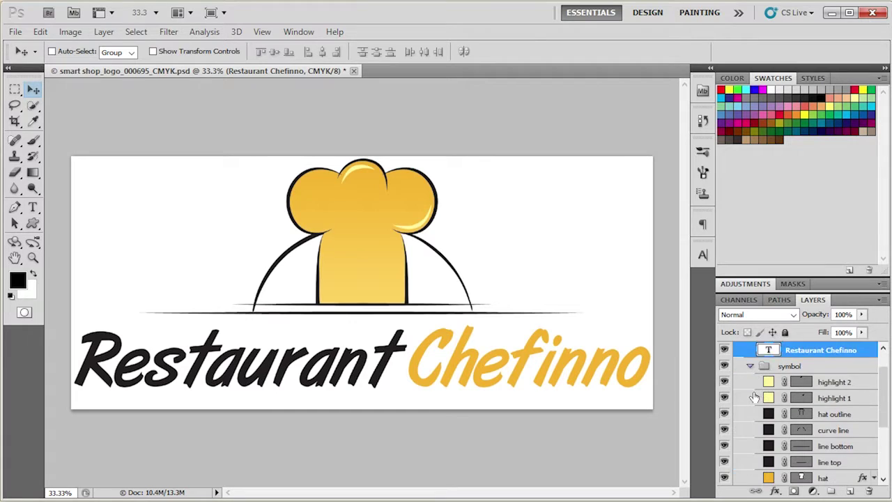
scroll(755, 397, down, 4)
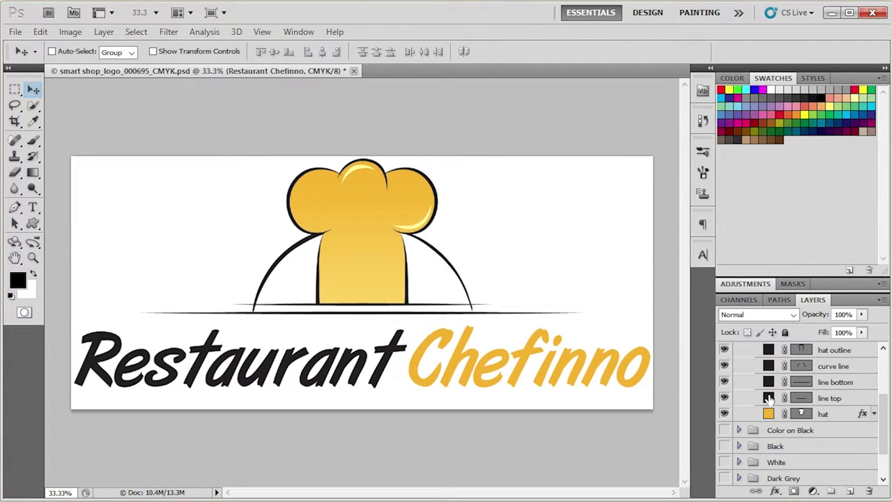
click(769, 398)
click(724, 398)
click(725, 397)
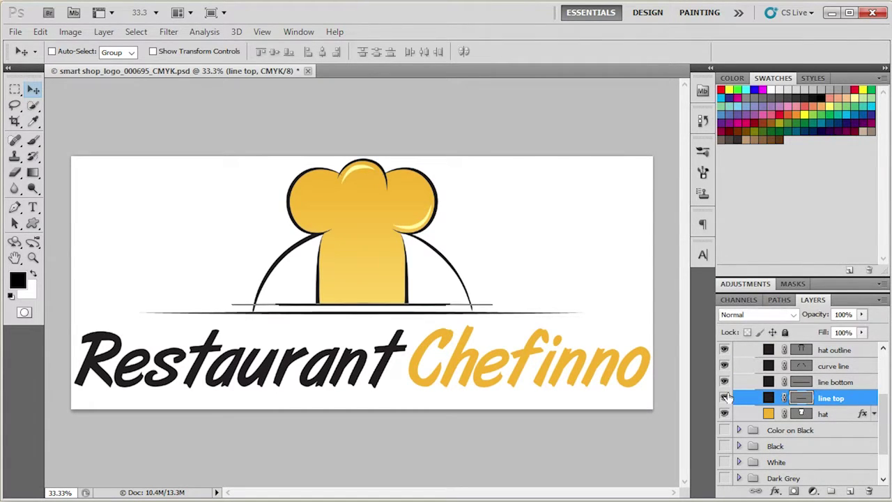
Try a purple fill colour on the line top shape, and undo the colour change.
double_click(768, 398)
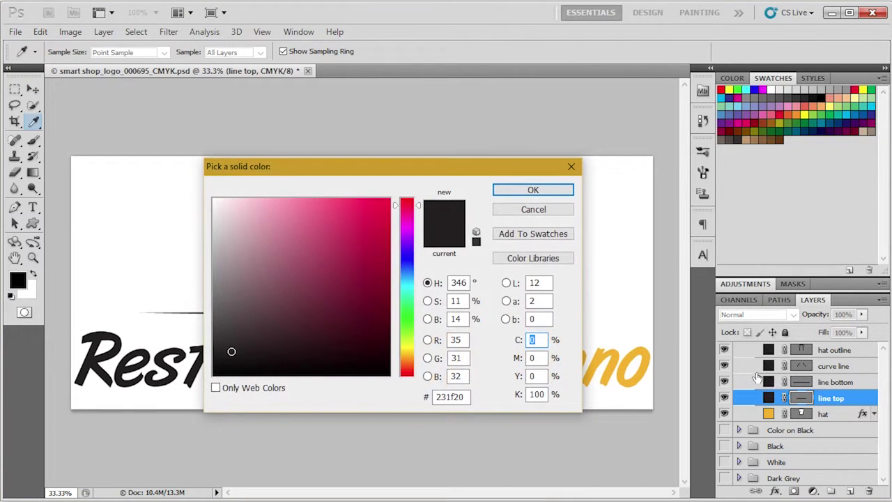
click(301, 261)
click(381, 215)
click(367, 286)
click(333, 213)
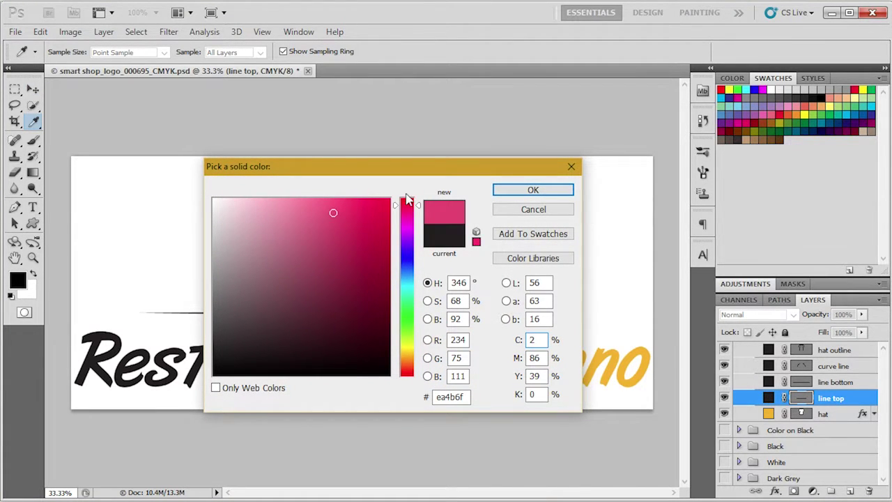
click(407, 252)
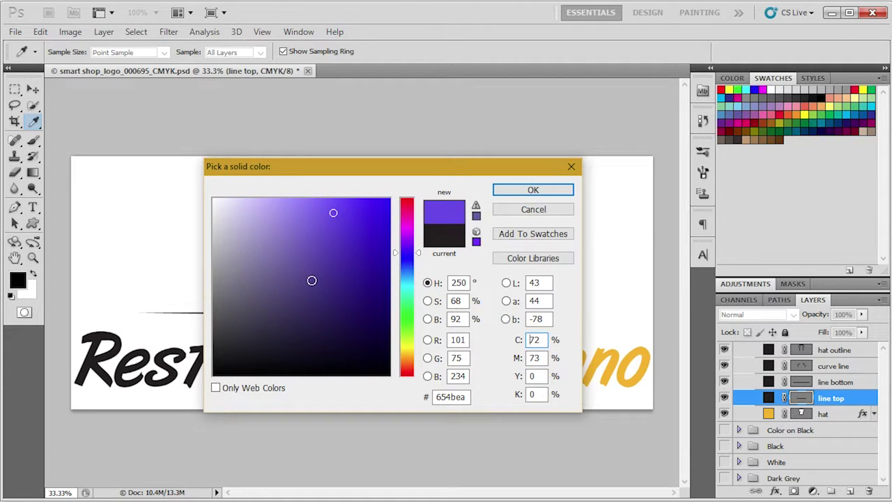
double_click(542, 336)
click(533, 191)
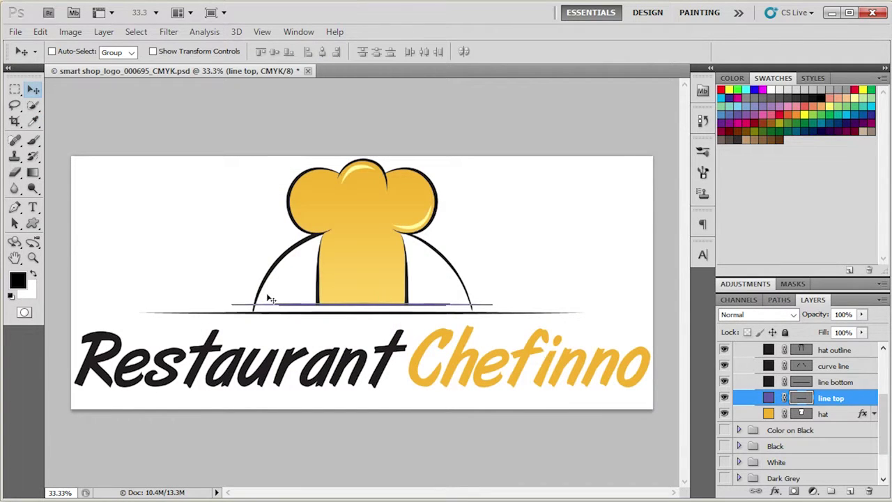
click(41, 32)
click(44, 46)
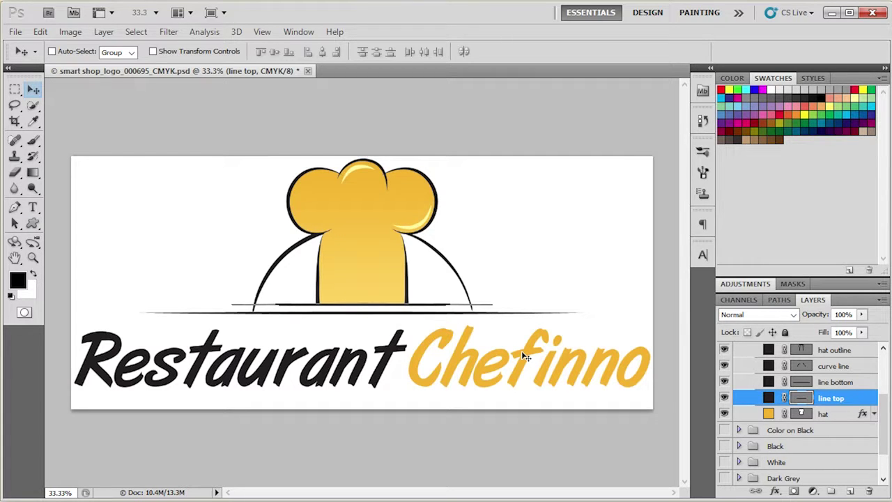
Set the foreground colour to C 100, M 0, Y 0, K 50 and return to the Move tool.
click(19, 280)
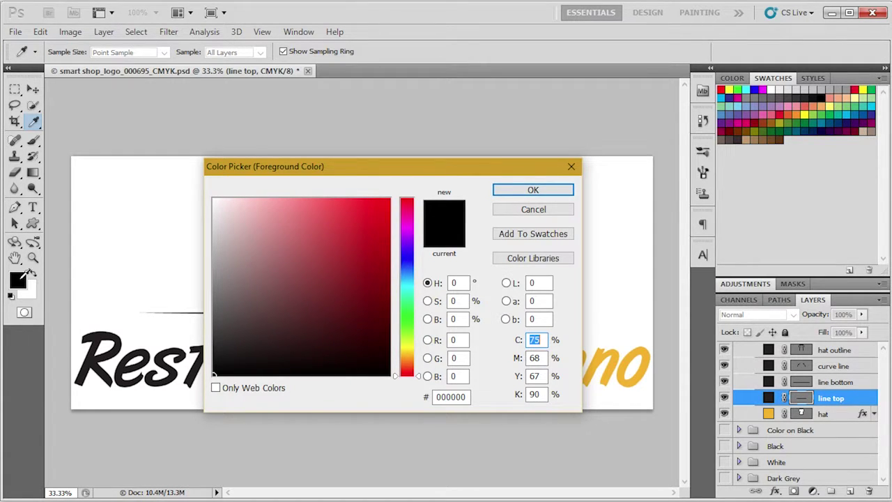
text(100)
key(Tab)
text(0)
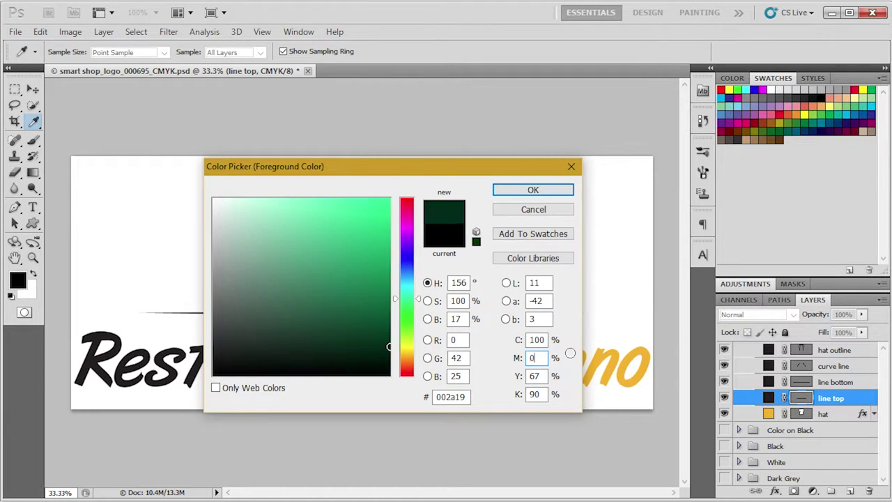
key(Tab)
text(0)
key(Tab)
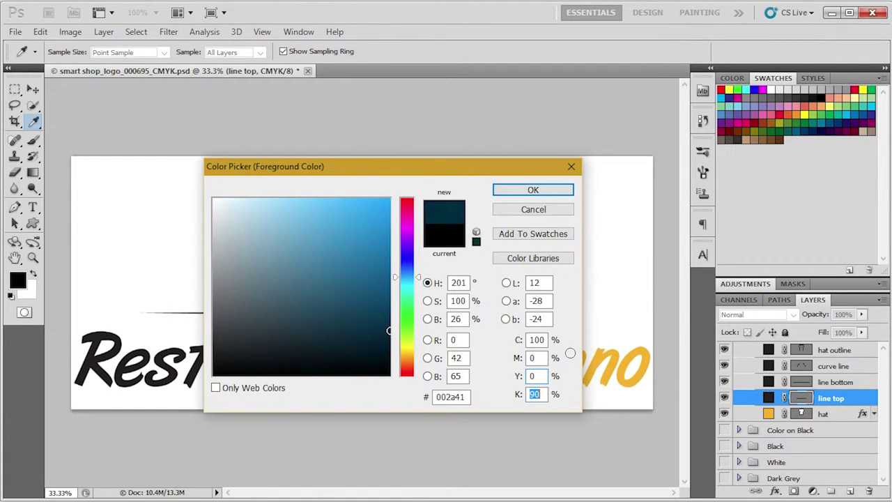
text(50)
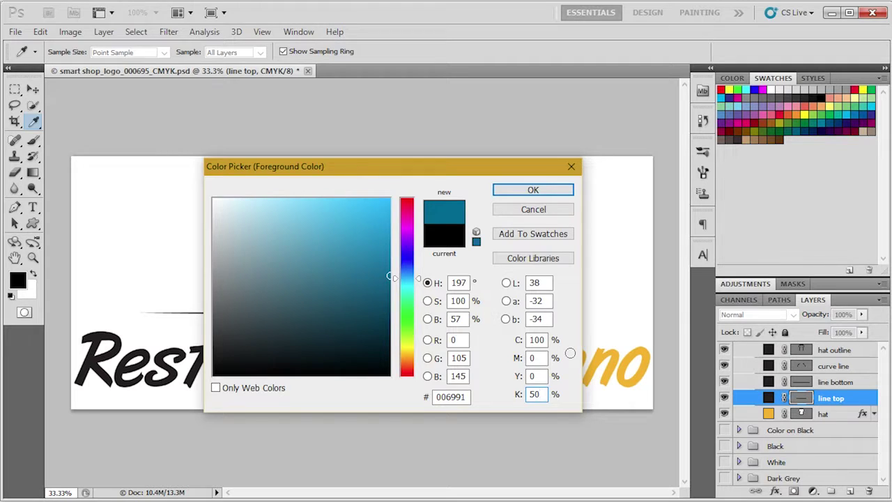
key(Return)
key(v)
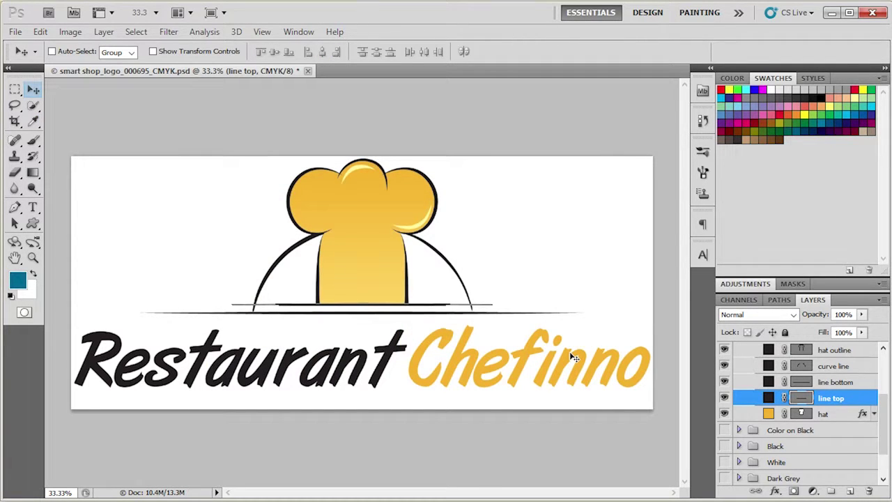
Set the background colour to the foreground's teal with K raised to 80 (C 100, M 0, Y 0), and return to the Move tool.
click(28, 288)
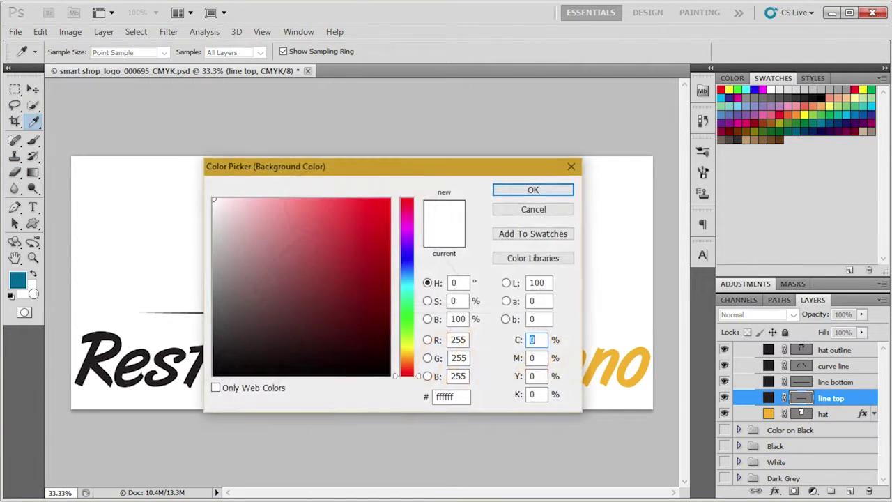
click(20, 280)
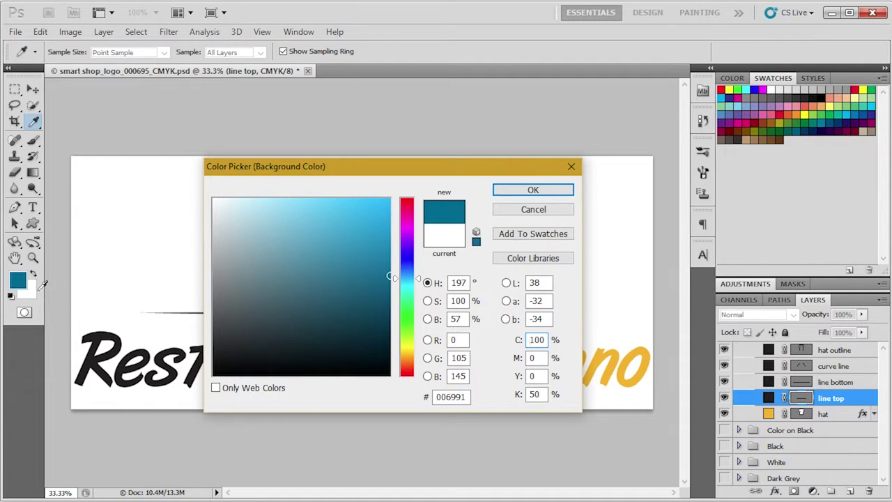
double_click(543, 394)
text(80)
key(Return)
key(v)
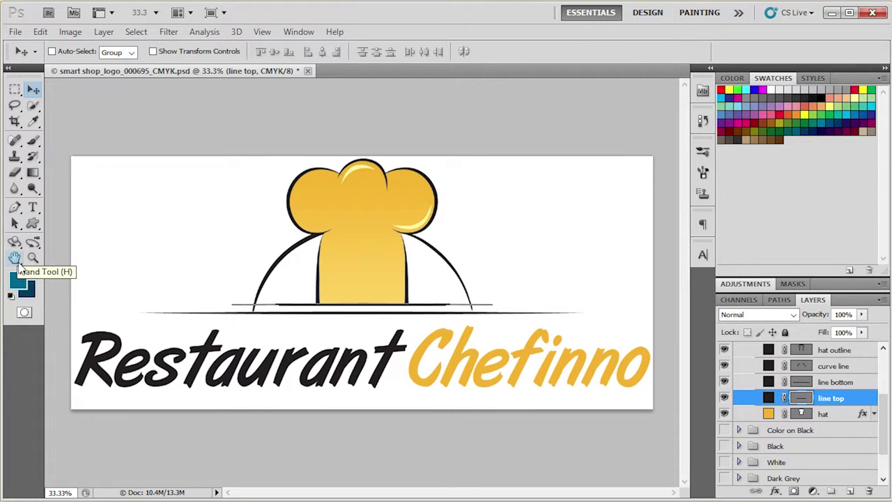
Swap the foreground and background colours, and swap them back.
click(32, 275)
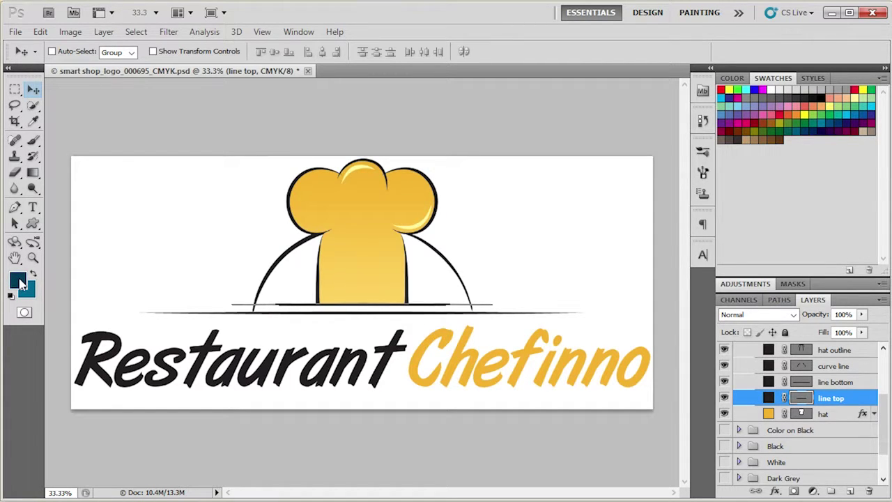
click(32, 274)
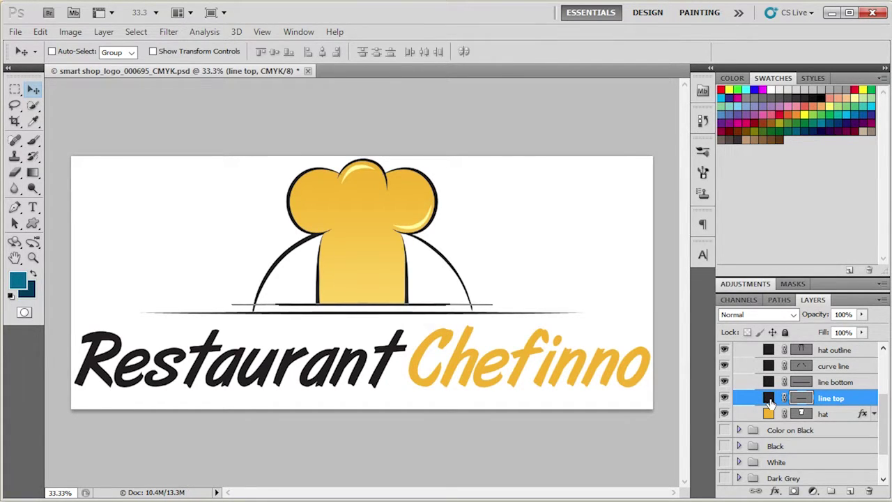
Fill the line top, line bottom, curve line and hat outline shape layers with the teal foreground colour.
key(alt+BackSpace)
click(769, 382)
key(alt+BackSpace)
click(767, 369)
key(alt+BackSpace)
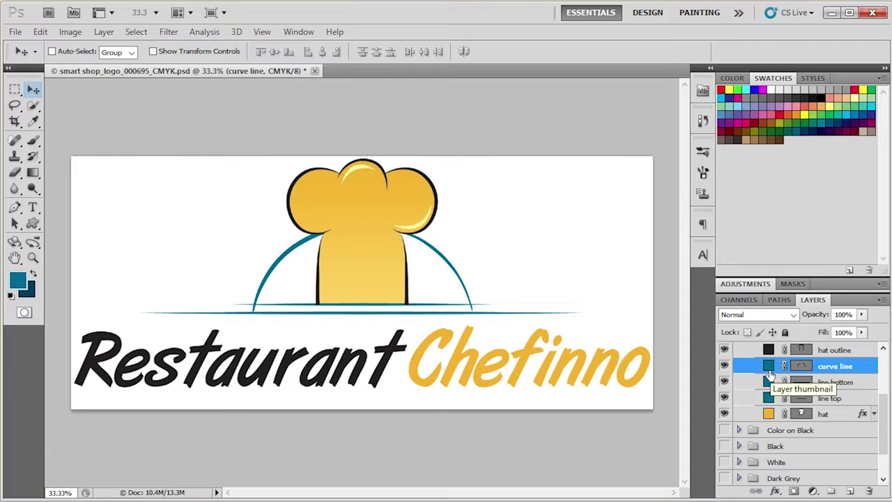
scroll(769, 381, up, 1)
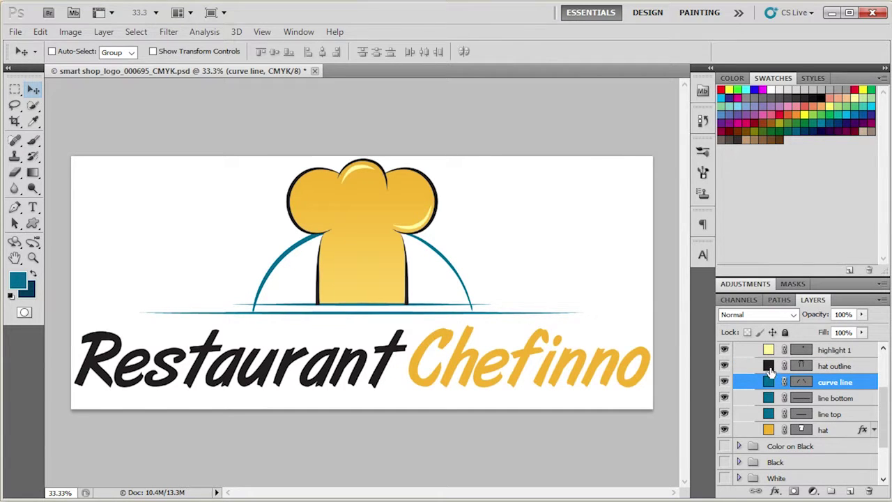
click(769, 366)
key(alt+BackSpace)
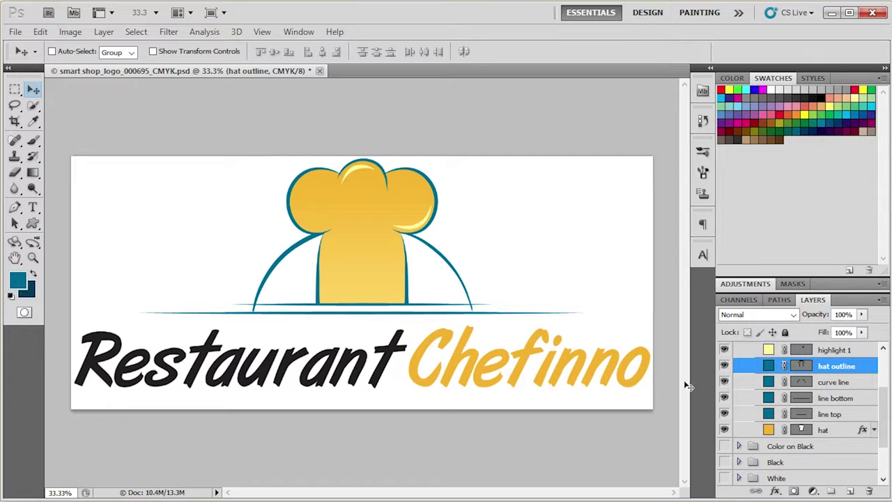
Fill the hat outline and curve line shape layers with the dark blue background colour.
key(ctrl+BackSpace)
click(768, 382)
key(ctrl+BackSpace)
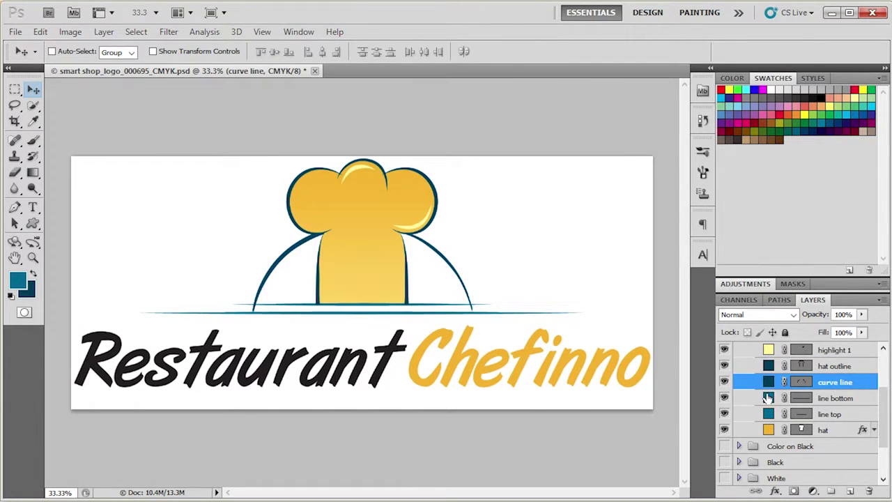
Fill the line bottom and line top shape layers with the dark blue background colour.
click(767, 397)
key(ctrl+BackSpace)
click(767, 414)
key(ctrl+BackSpace)
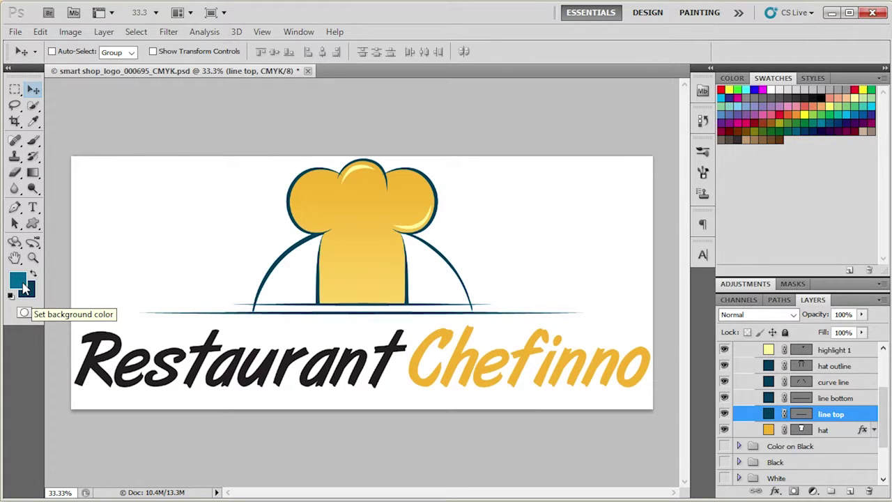
key(alt)
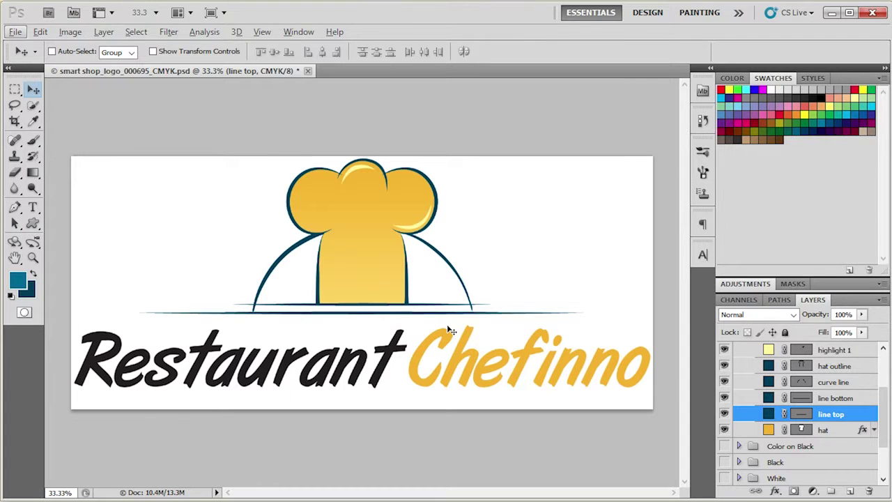
Open the hat layer's Gradient Overlay style and its gradient for editing.
click(864, 431)
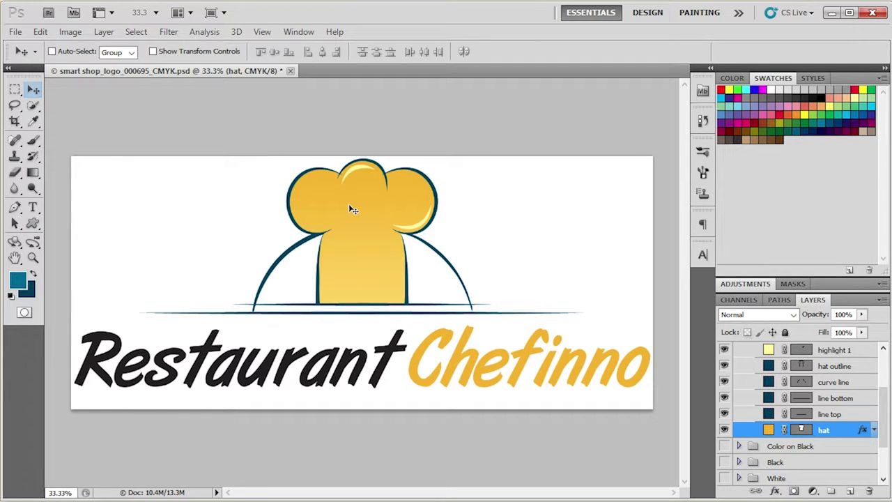
double_click(862, 432)
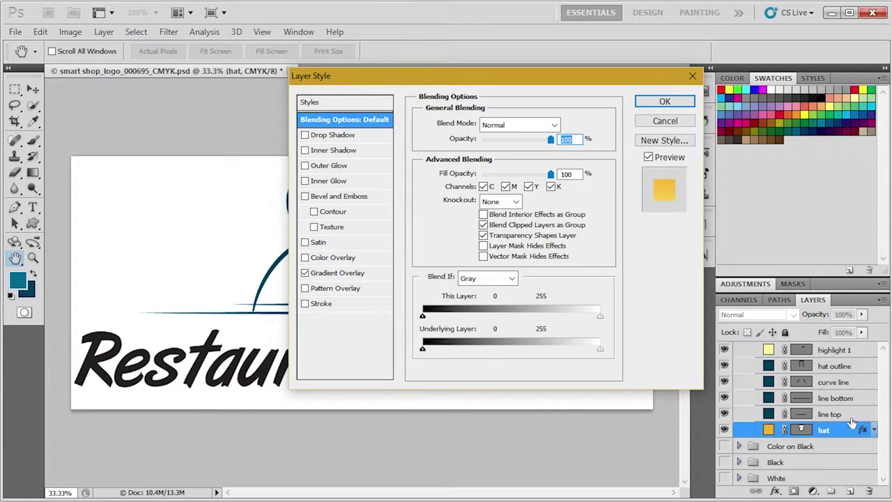
click(323, 274)
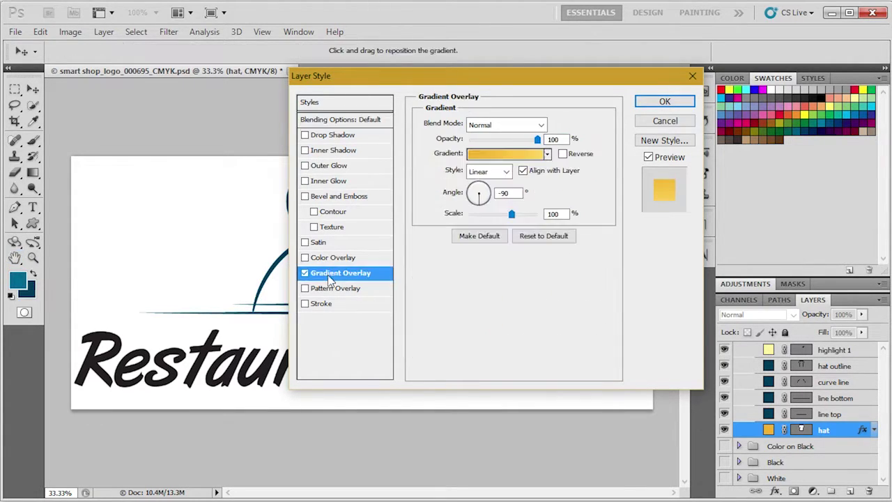
click(498, 152)
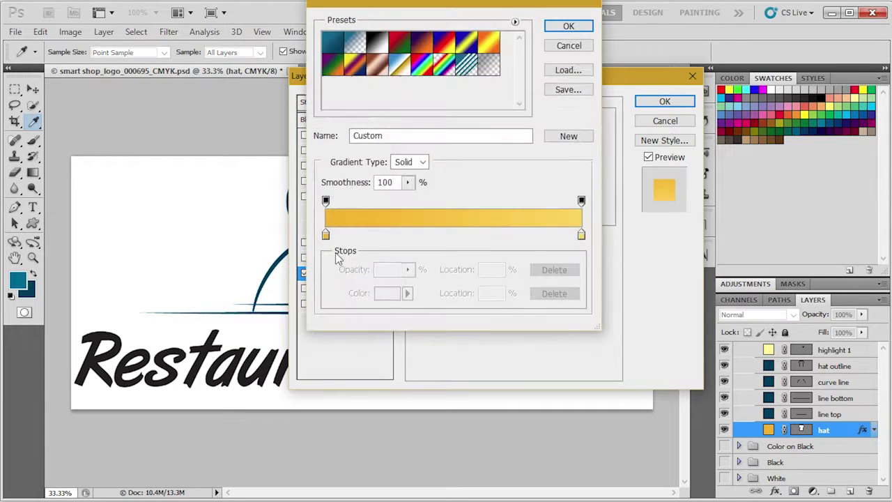
Set the gradient's colour stop at location 0% to the dark blue background colour, sampled from the background swatch.
click(326, 235)
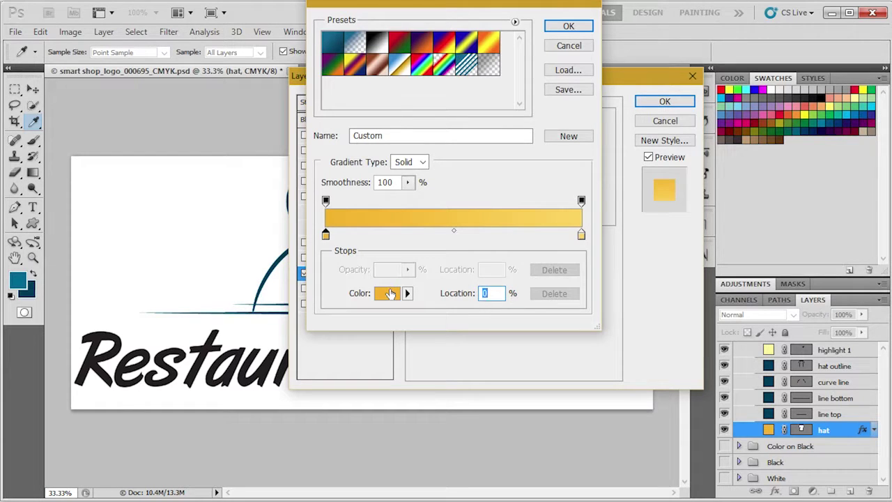
click(389, 293)
click(309, 313)
click(293, 230)
click(373, 243)
click(551, 210)
click(32, 290)
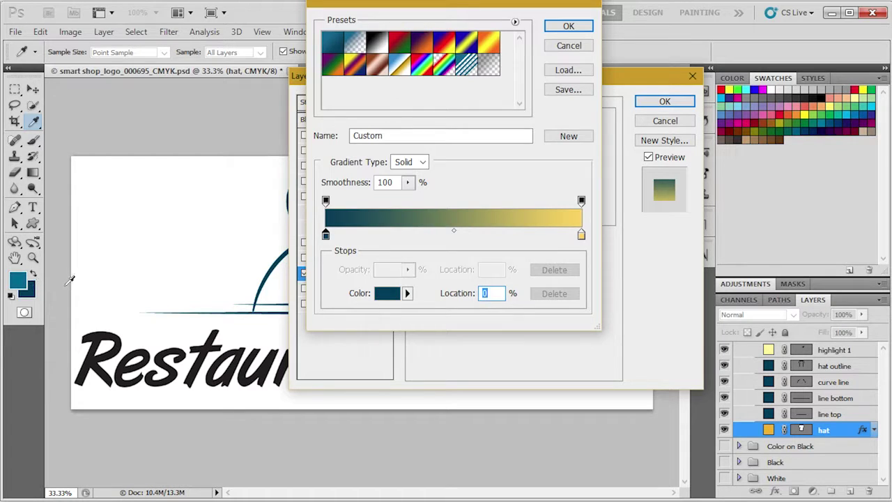
Set the gradient's colour stop at location 100% to the teal foreground colour and apply the hat's layer style.
click(581, 235)
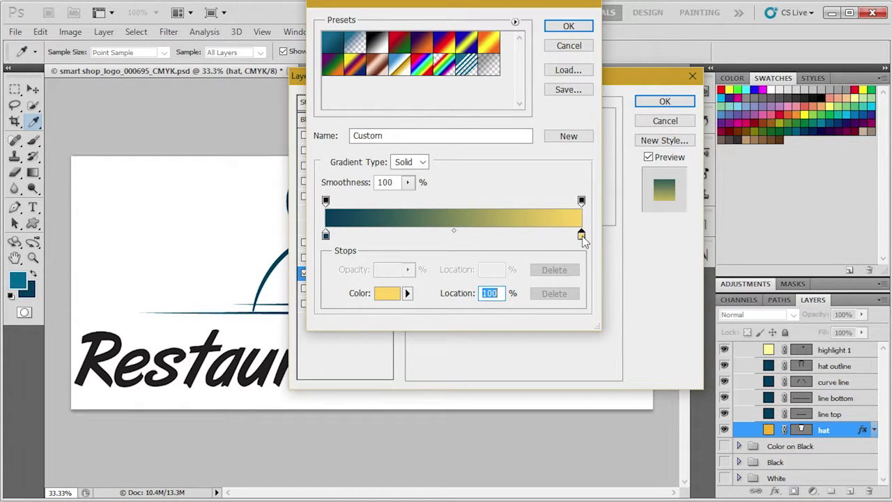
click(20, 278)
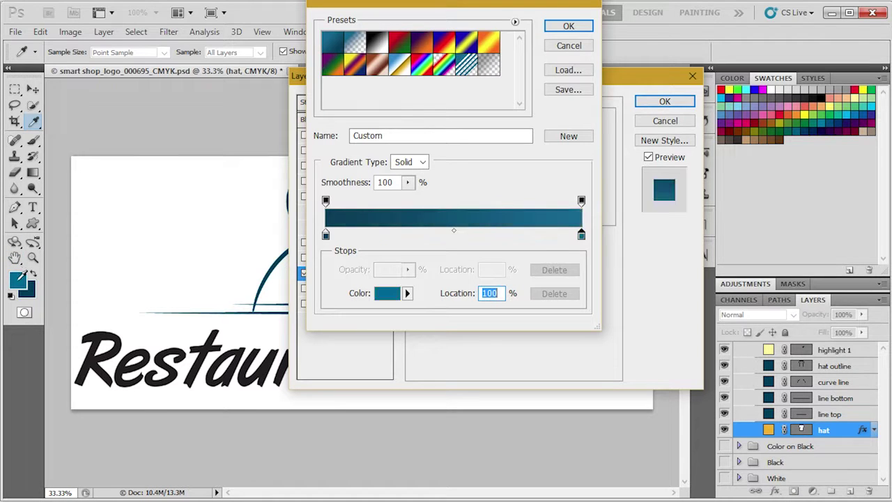
click(578, 28)
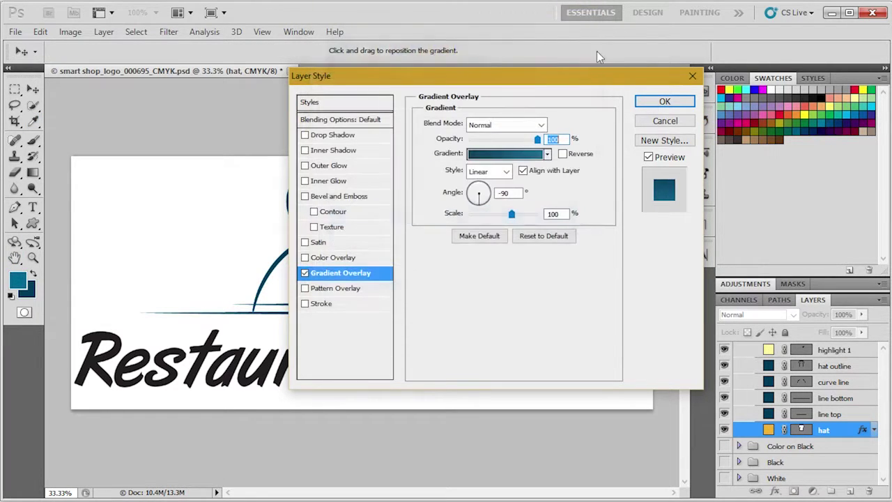
click(649, 103)
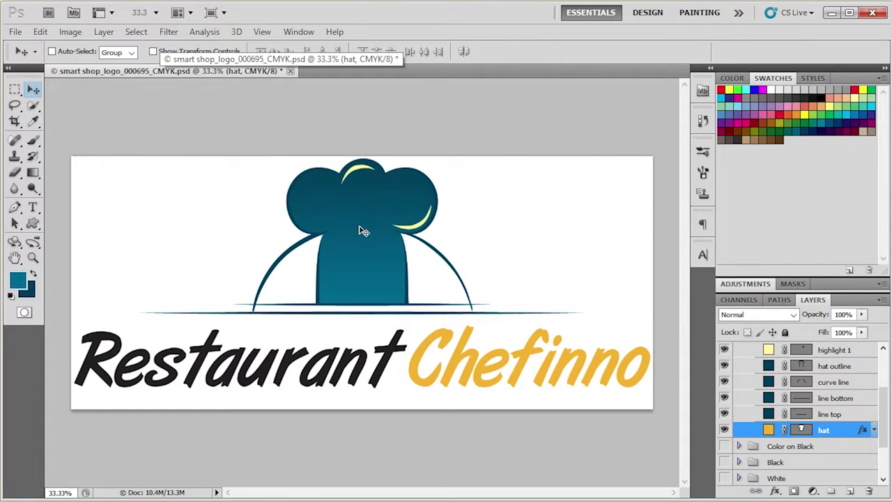
With the Restaurant Chefinno text layer selected, show the Character panel and make it first in the collapsed panel dock.
scroll(786, 428, up, 3)
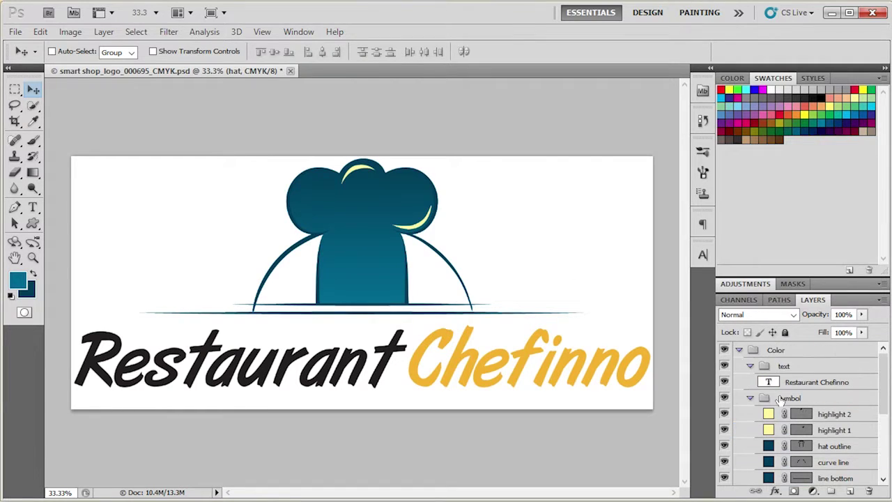
click(765, 380)
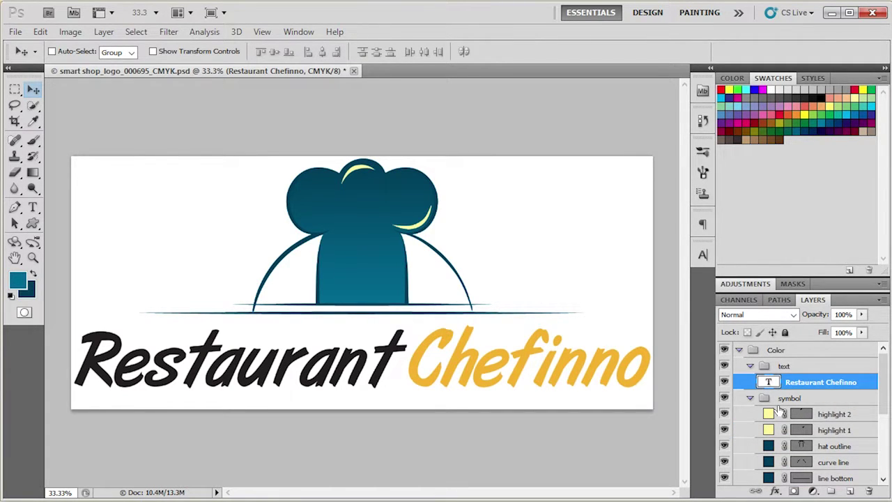
click(296, 33)
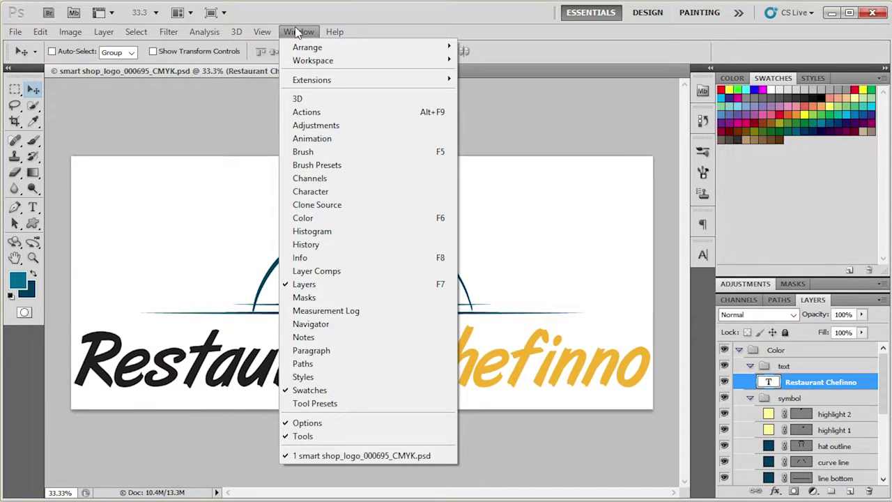
click(336, 196)
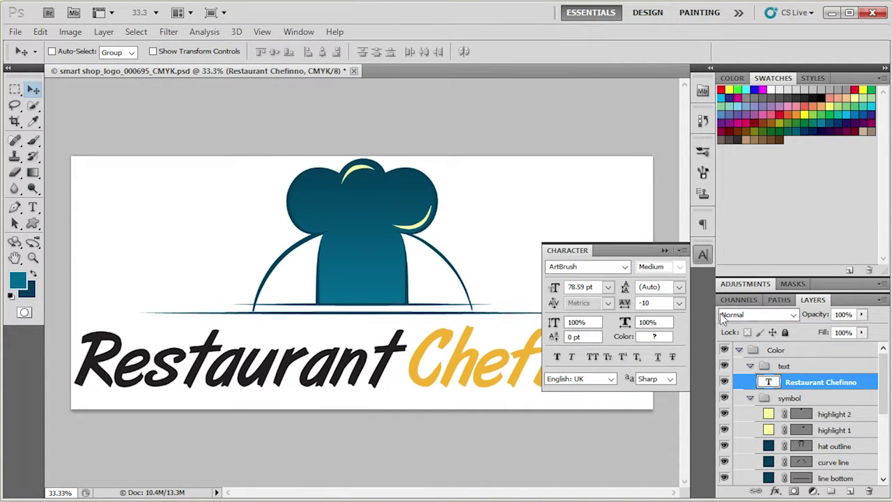
drag(584, 254, 699, 72)
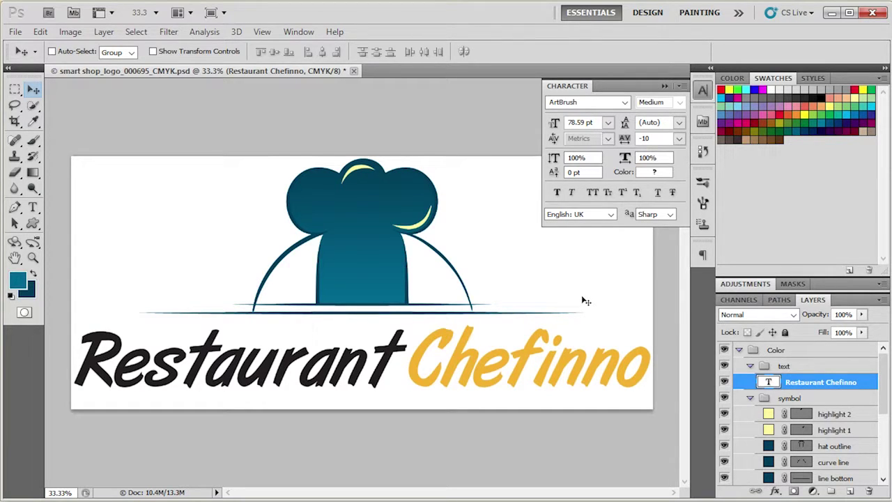
double_click(772, 384)
key(Escape)
double_click(772, 384)
key(Escape)
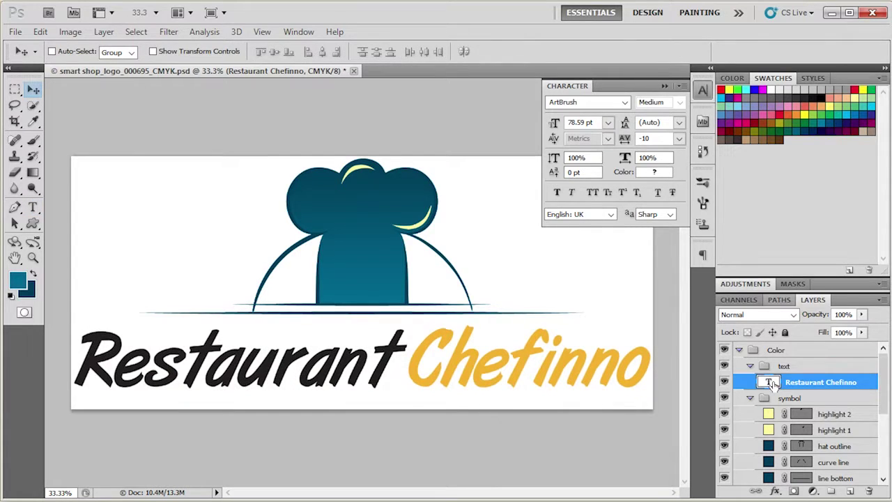
double_click(772, 384)
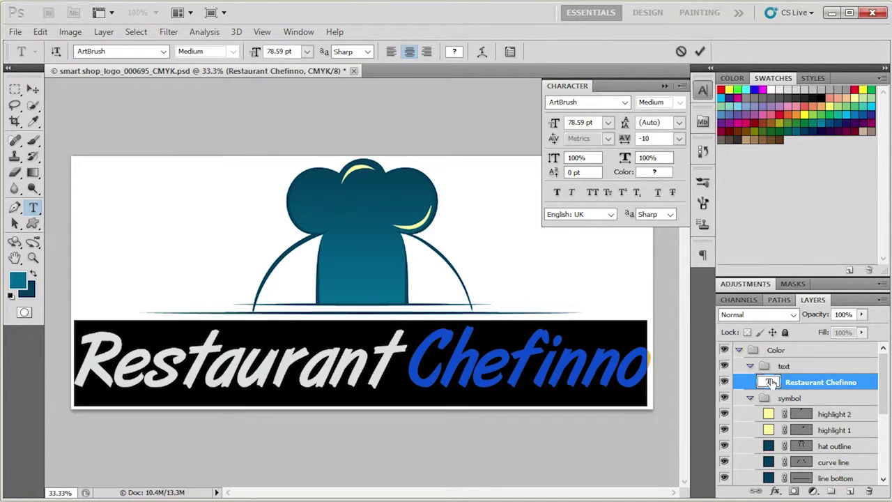
key(Escape)
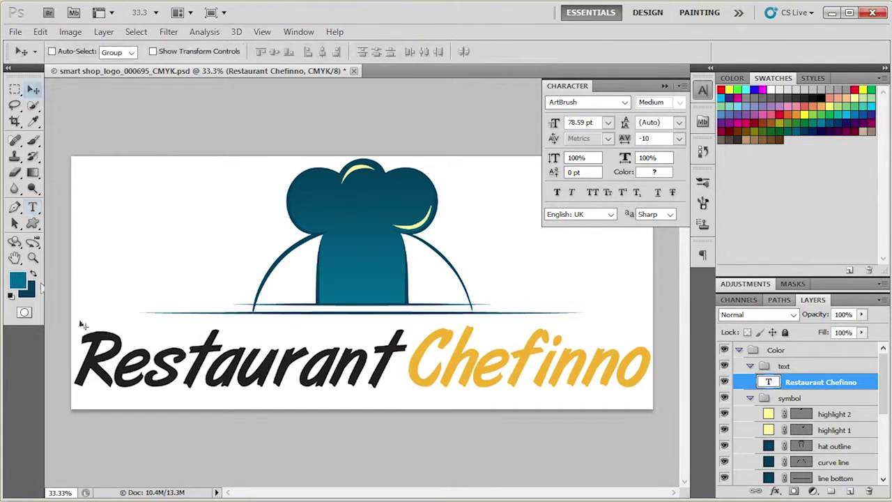
Replace the word "Chefinno" in the logo's text layer with "SMART" and commit the edit.
click(33, 208)
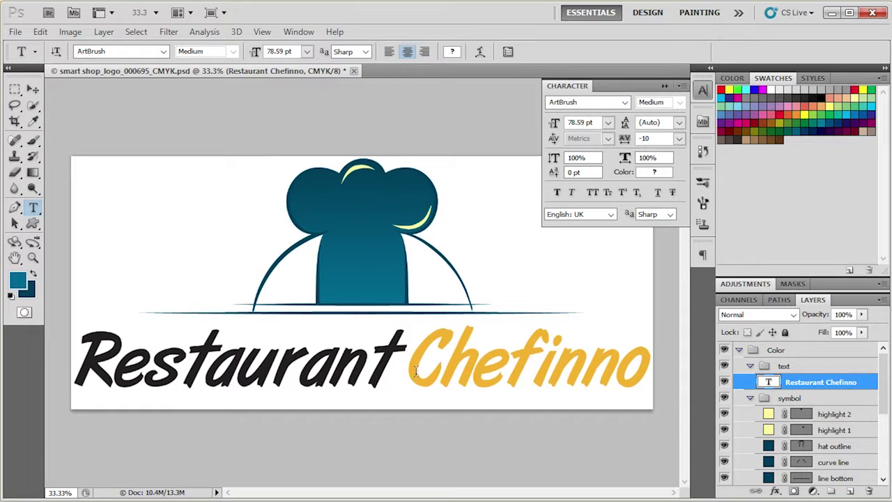
drag(411, 369, 647, 360)
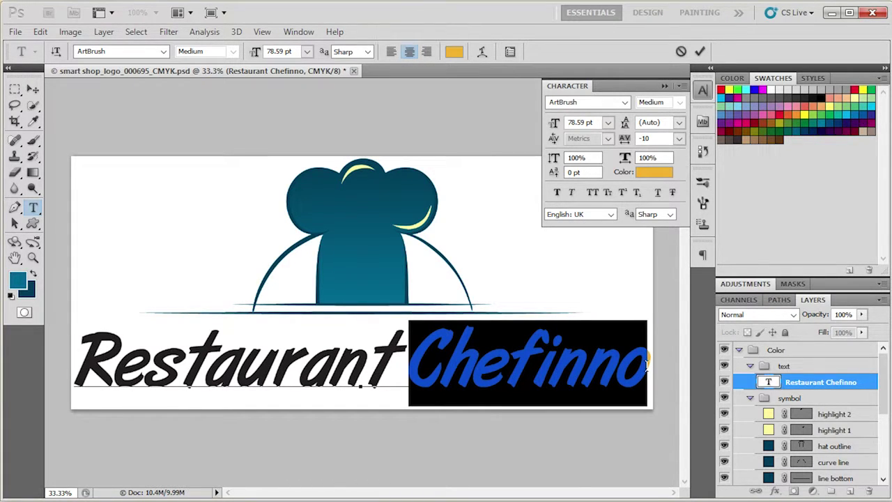
text(SMA)
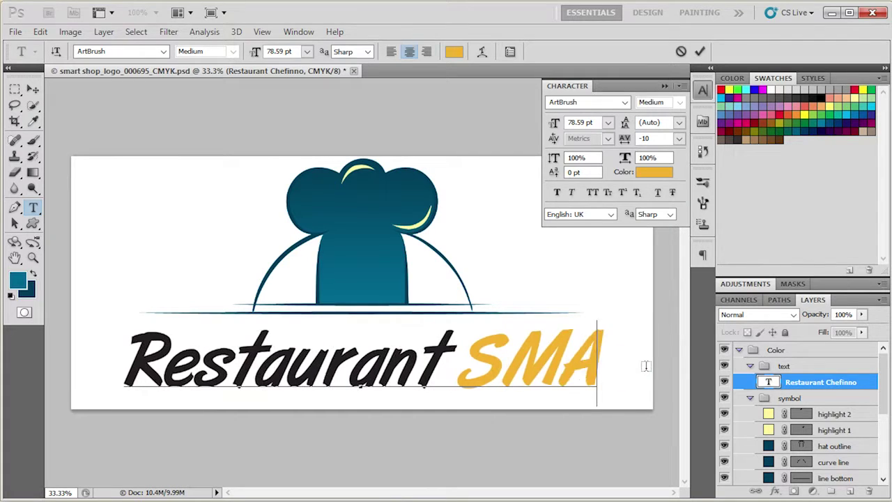
text(RT)
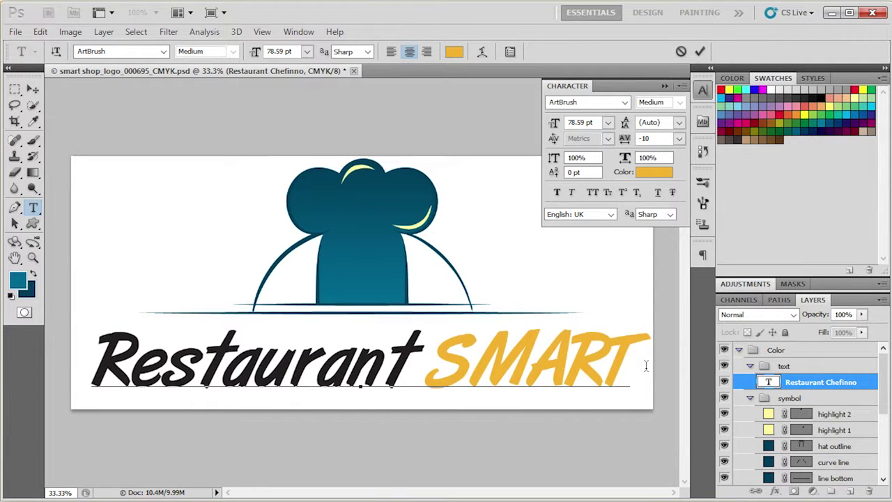
key(ctrl+Return)
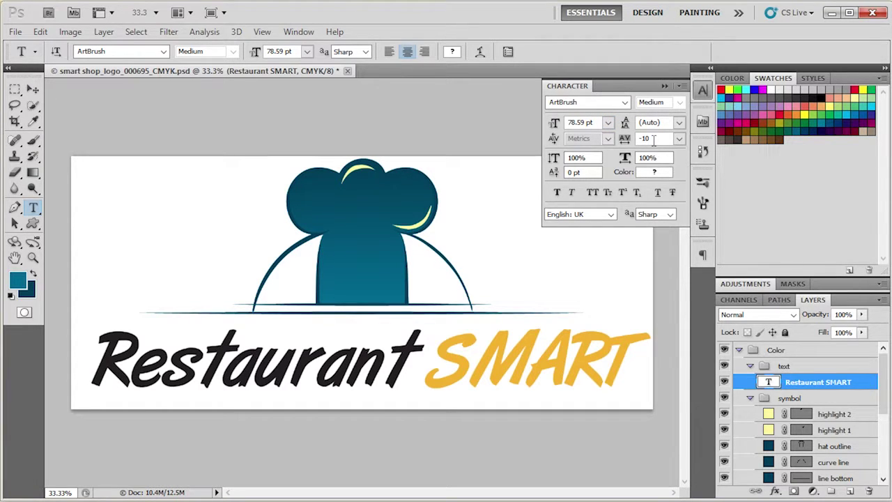
Collapse the Character panel and minimise the Photoshop window.
click(703, 90)
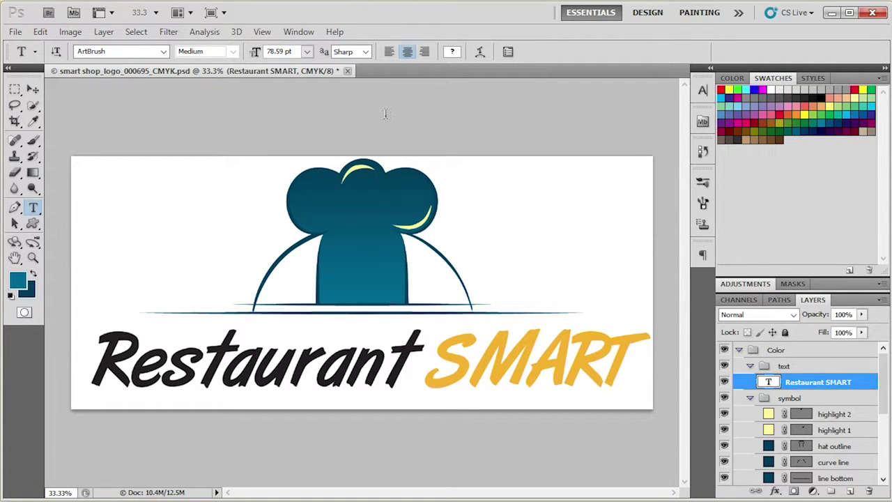
click(830, 13)
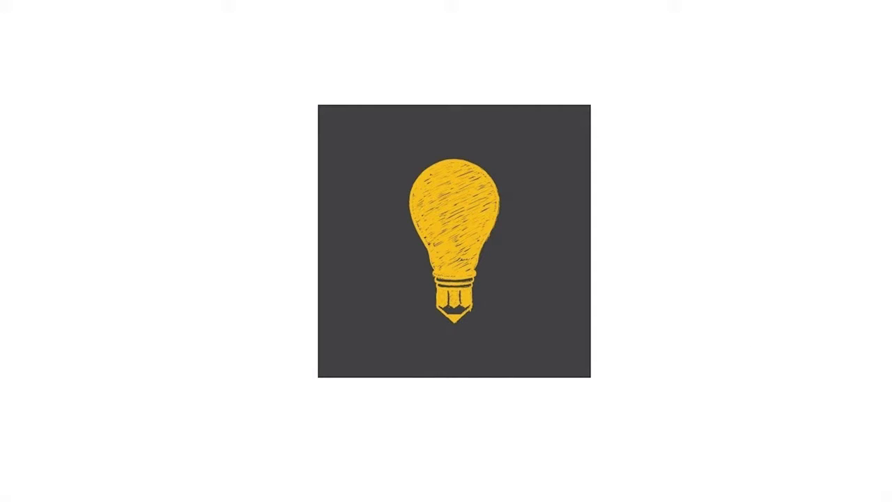